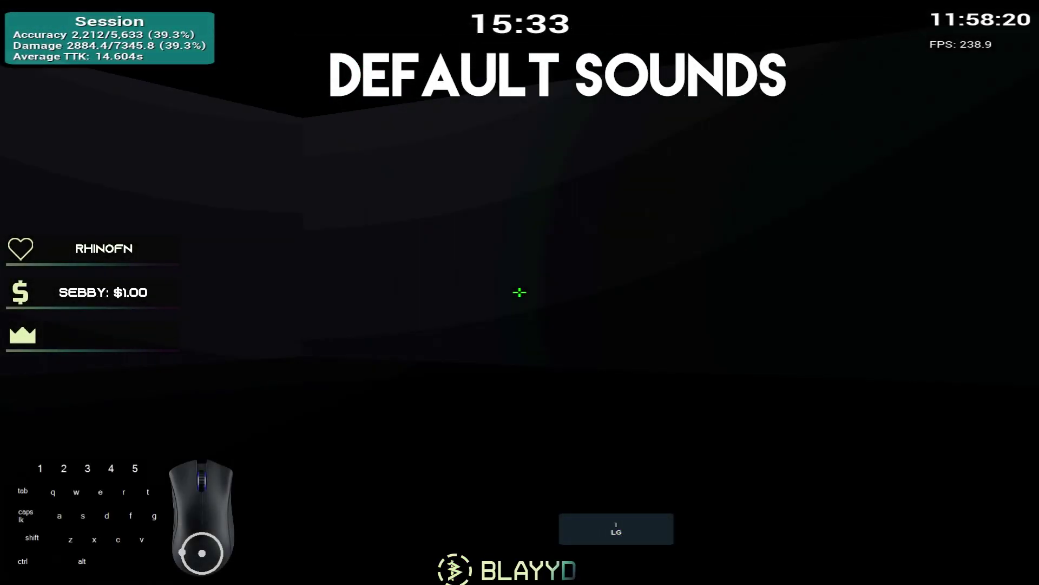
Step: Track the moving magenta Quaker bot with the crosshair while holding fire to land hits
drag(520, 292, 520, 293)
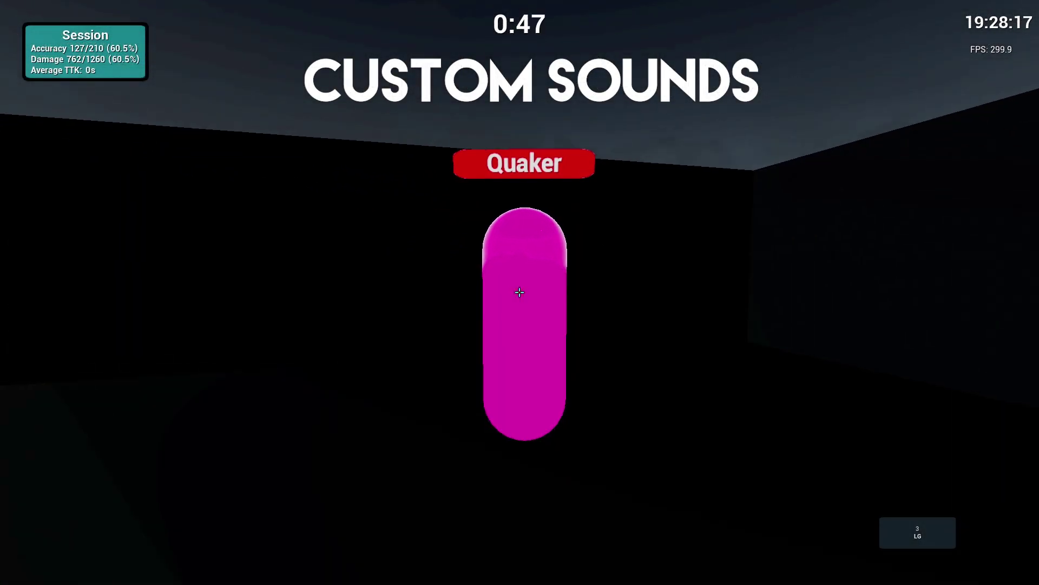
drag(519, 293, 520, 293)
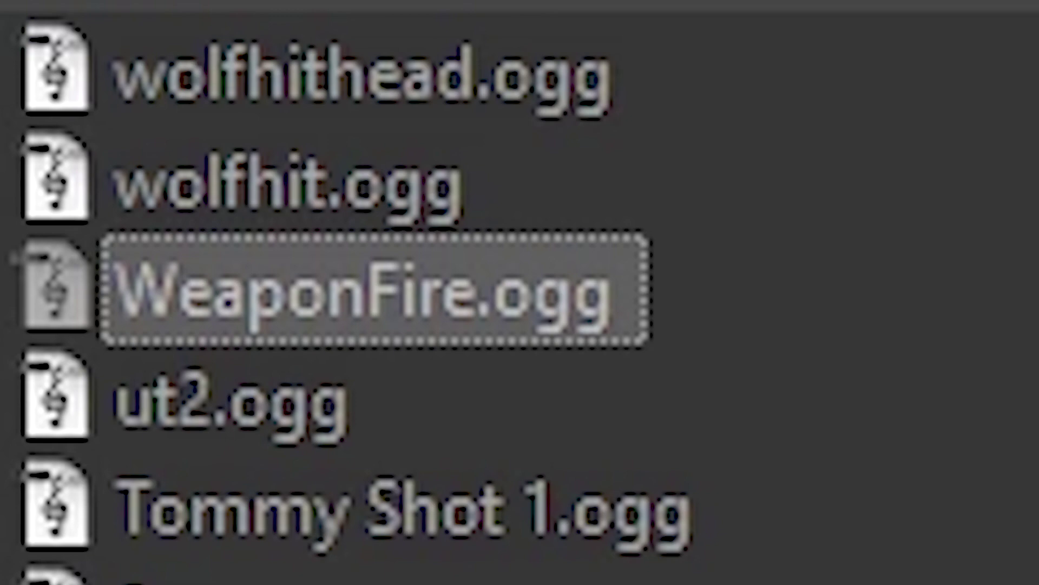
Step: Select ut2.ogg in the sounds folder of KovaaK's Content.zip
click(314, 128)
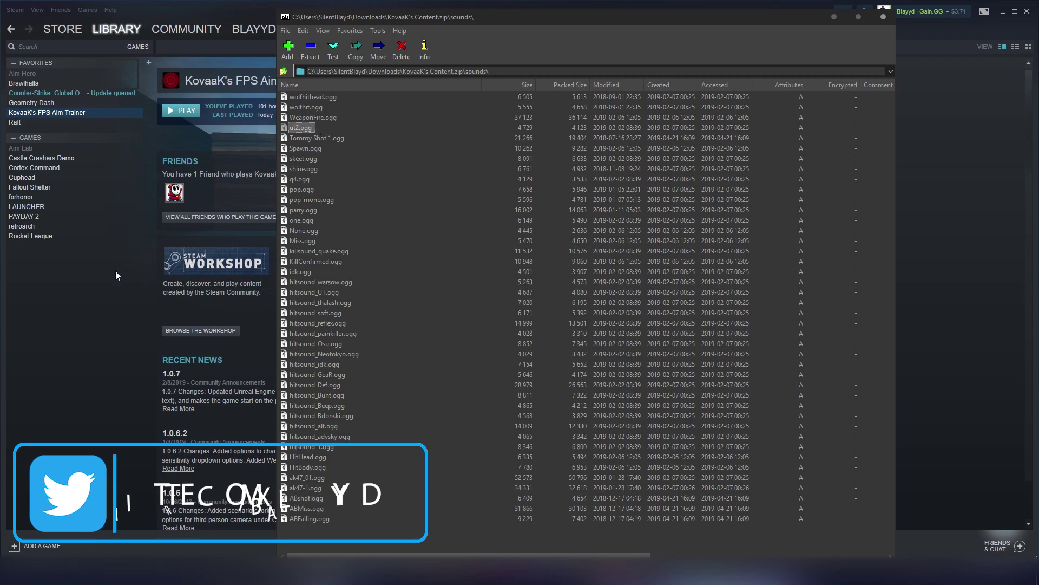
Step: Open the FPSAimTrainer install folder from the game's Steam Properties local files
click(95, 113)
right_click(94, 112)
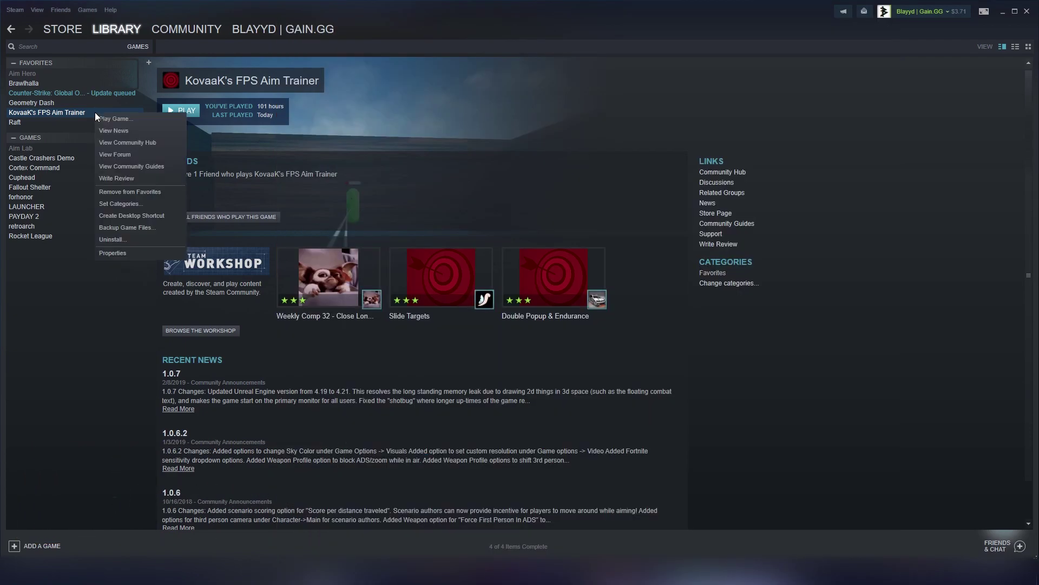
click(112, 253)
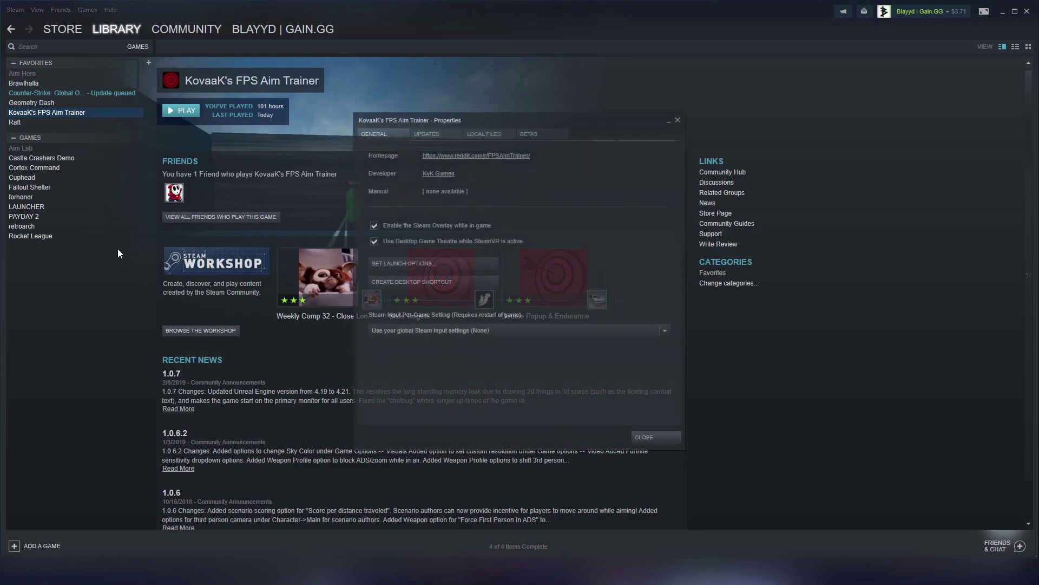
click(480, 134)
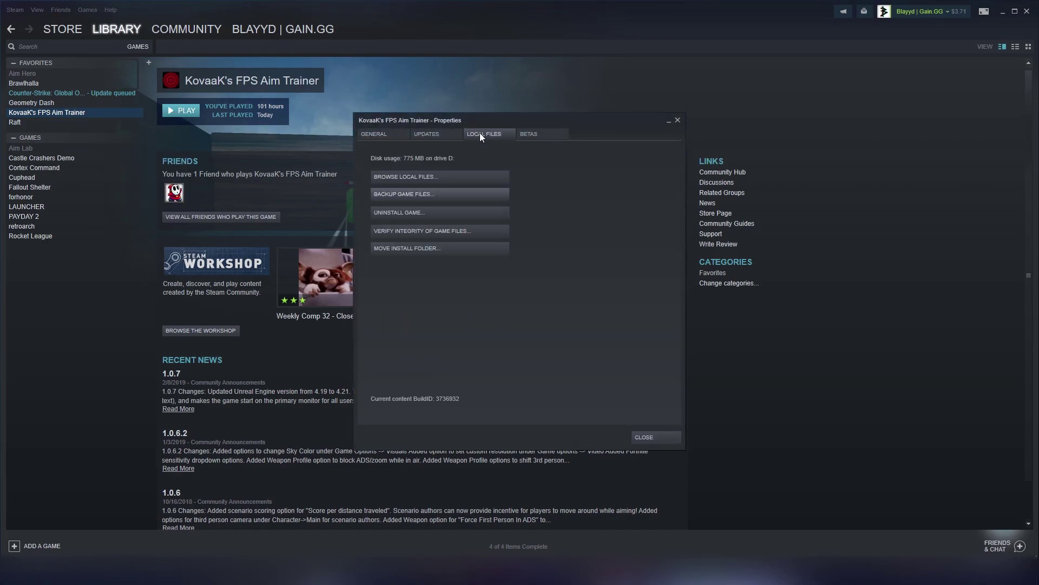
click(441, 177)
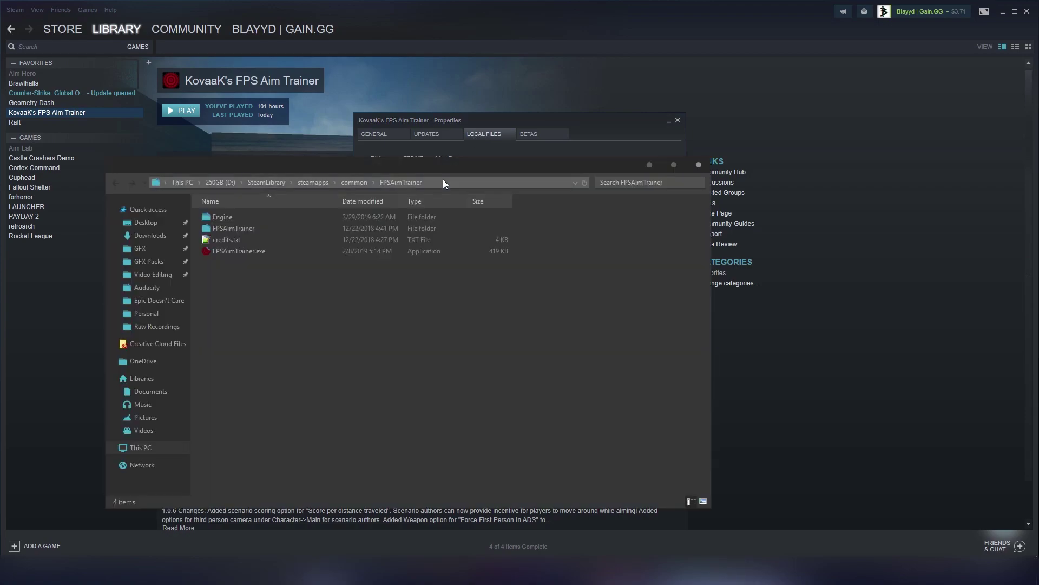
Step: Open FPSAimTrainer\sounds with its 42 .ogg files, then minimize 7-Zip and close Explorer
double_click(284, 228)
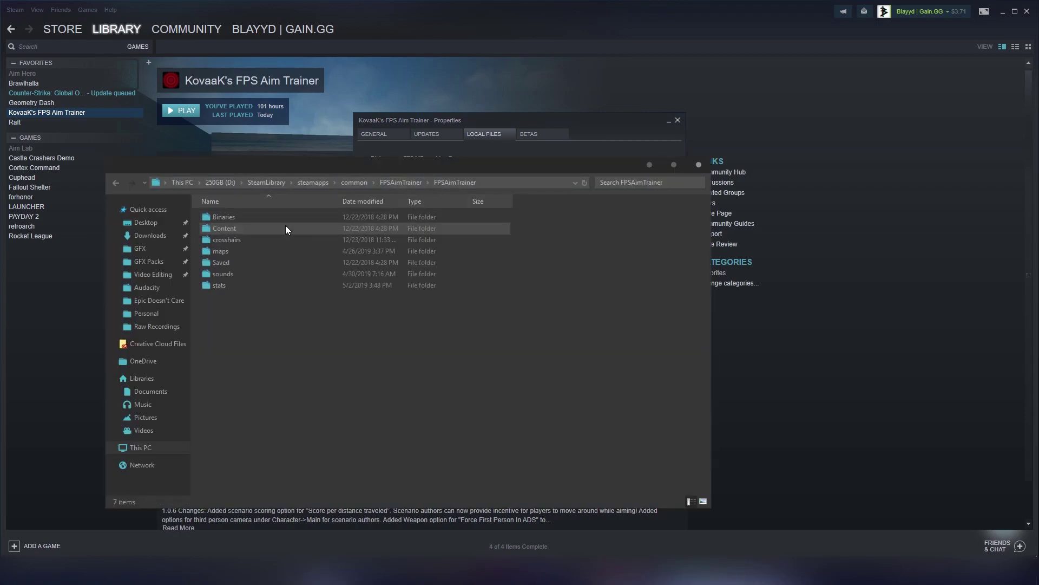
double_click(267, 272)
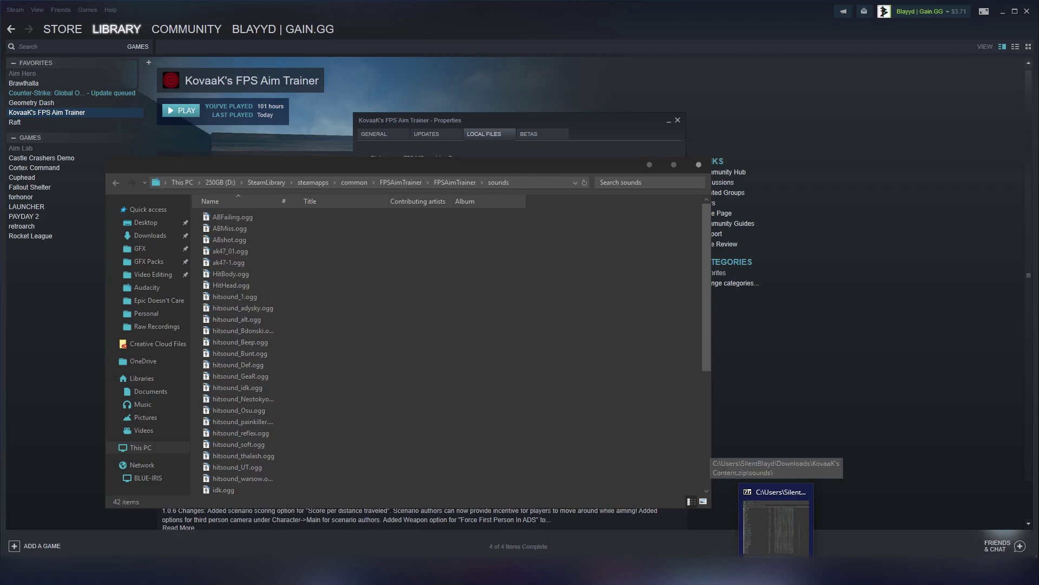
click(776, 520)
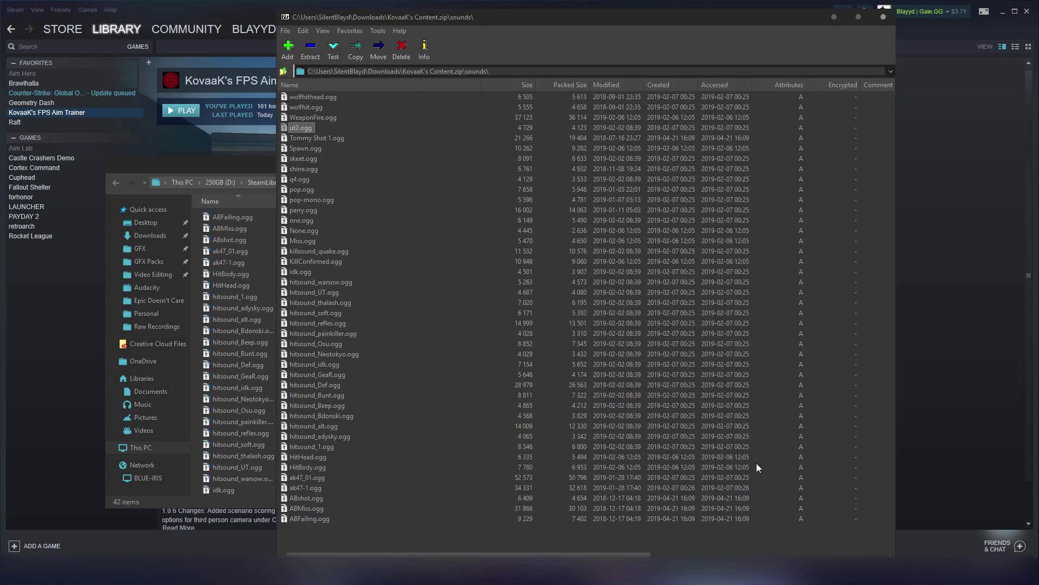
drag(638, 20, 735, 30)
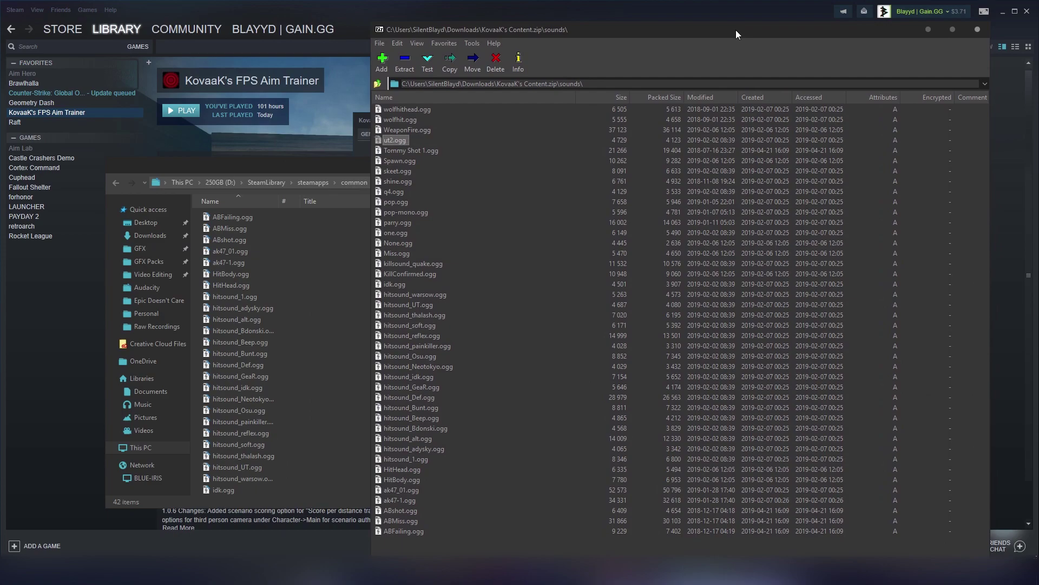
click(926, 34)
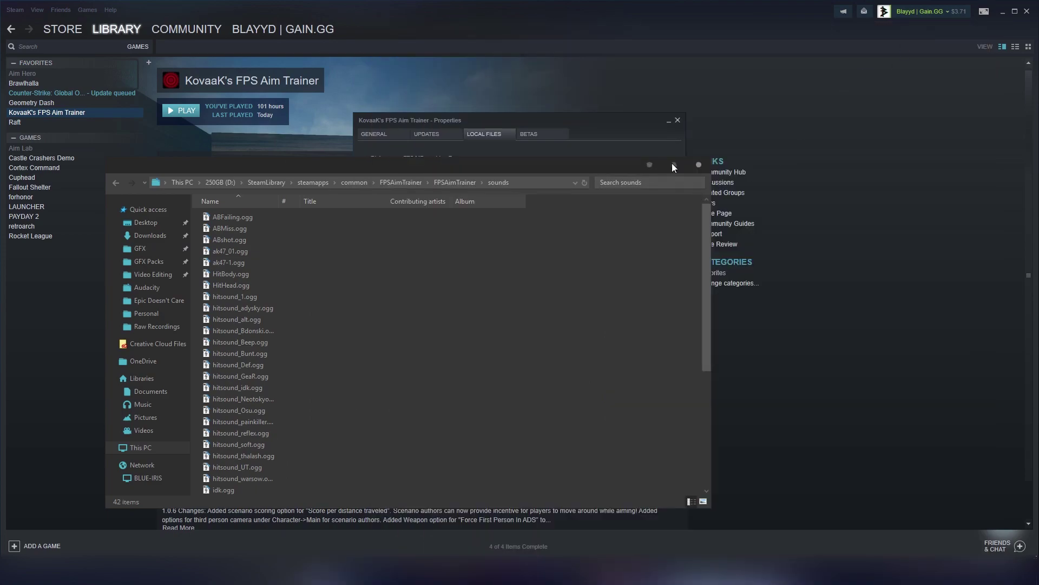
click(650, 165)
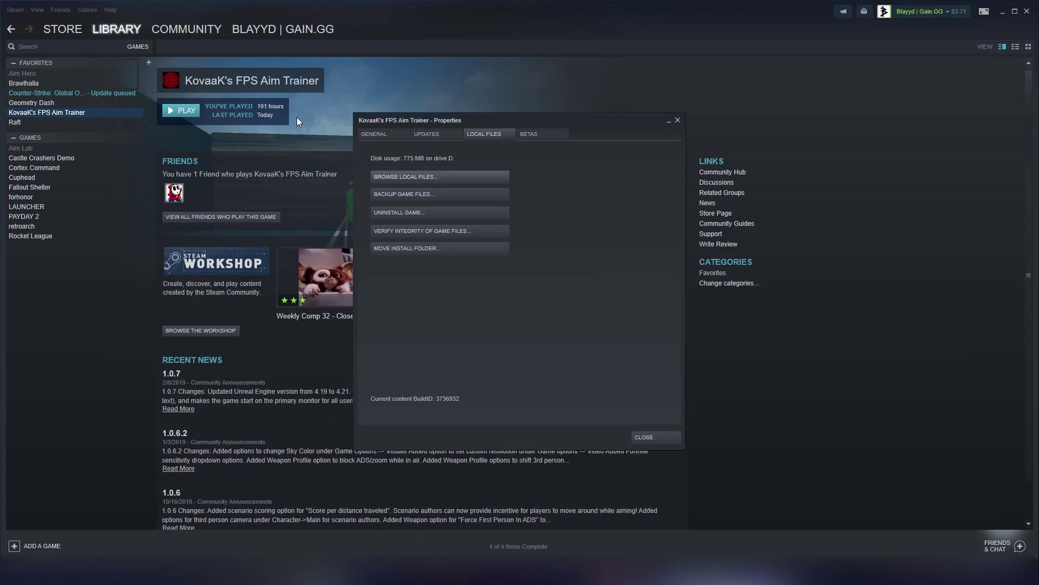
Step: Close the Properties dialog and start KovaaK's FPS Aim Trainer with PLAY
click(296, 118)
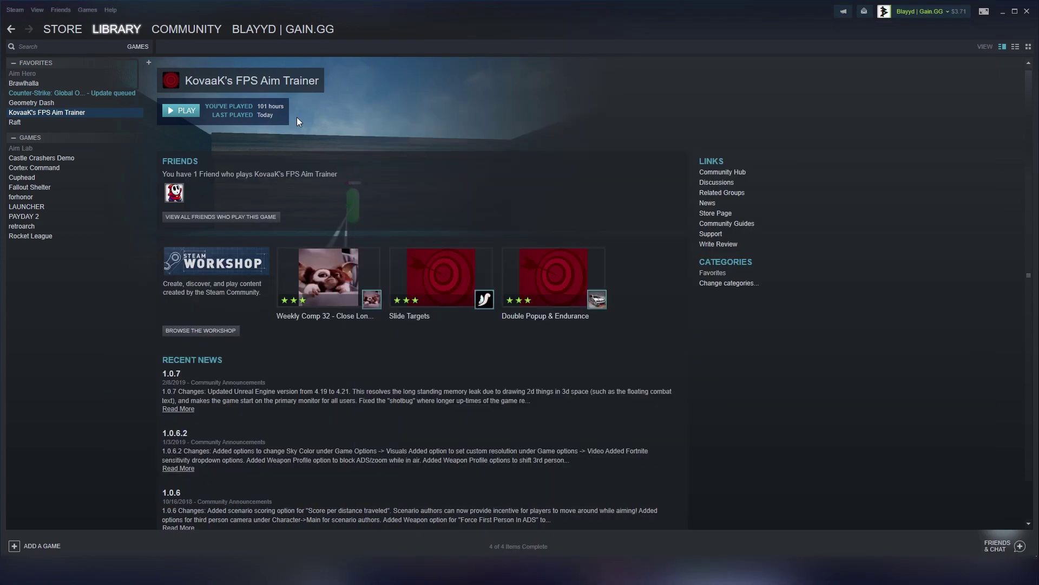
click(190, 110)
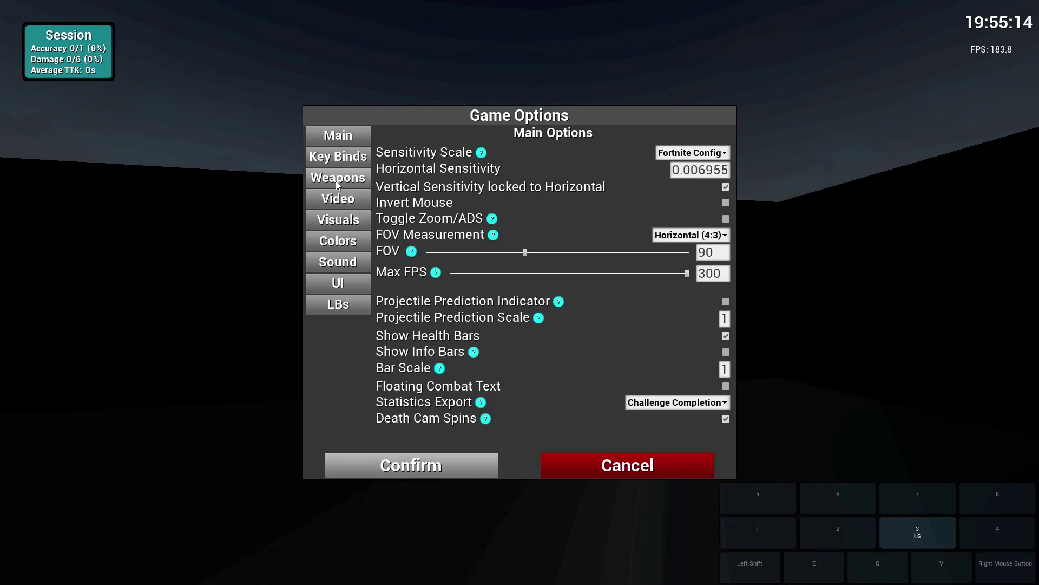
click(338, 179)
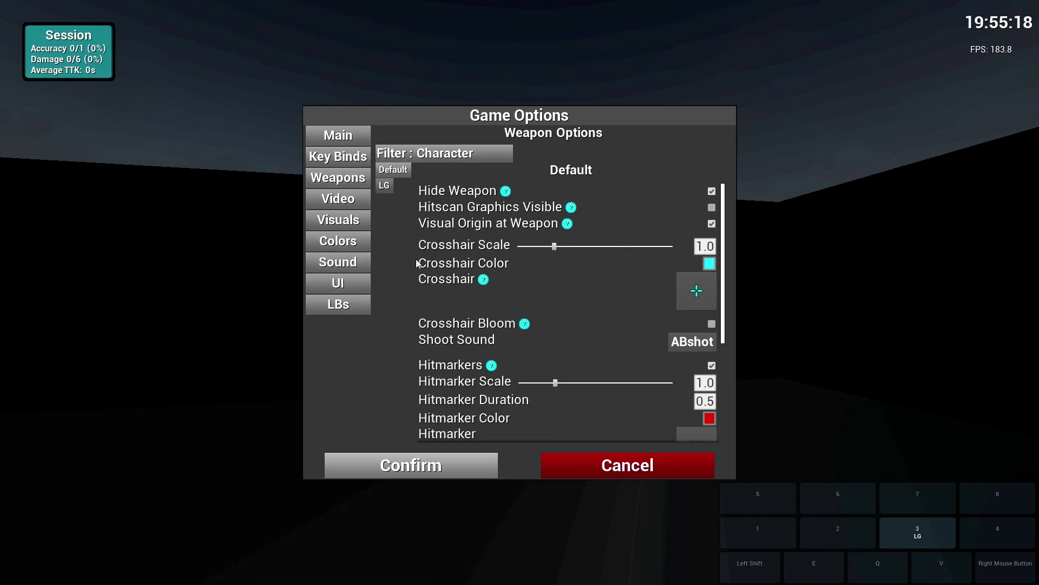
click(357, 263)
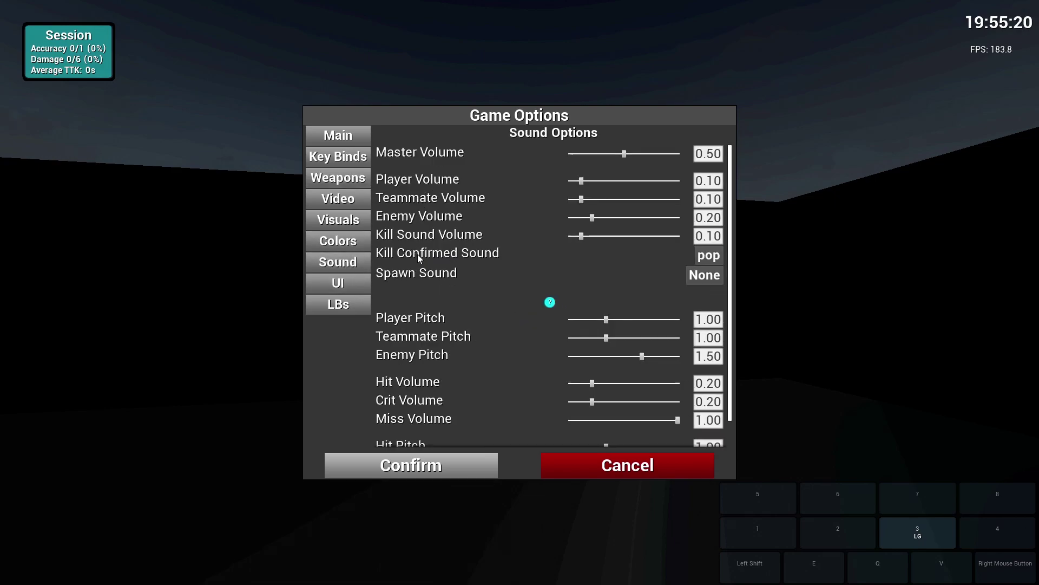
scroll(433, 276, down, 2)
scroll(437, 270, up, 2)
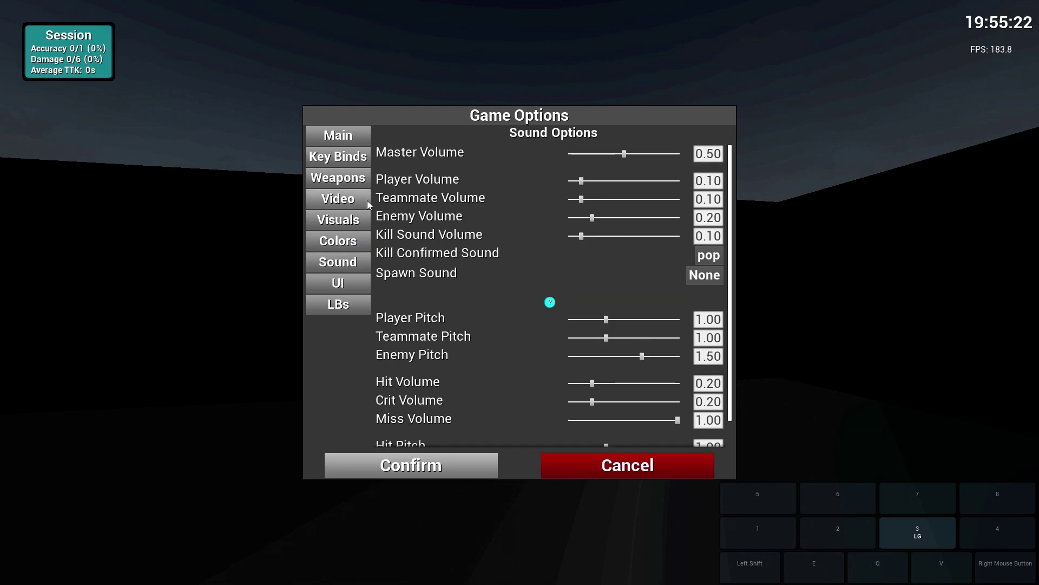
click(350, 178)
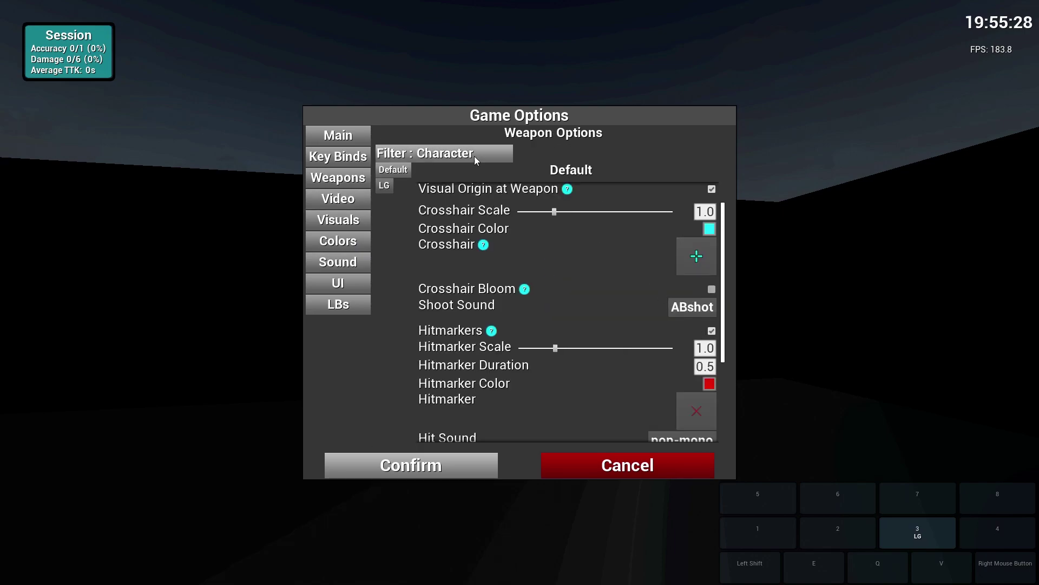
click(387, 185)
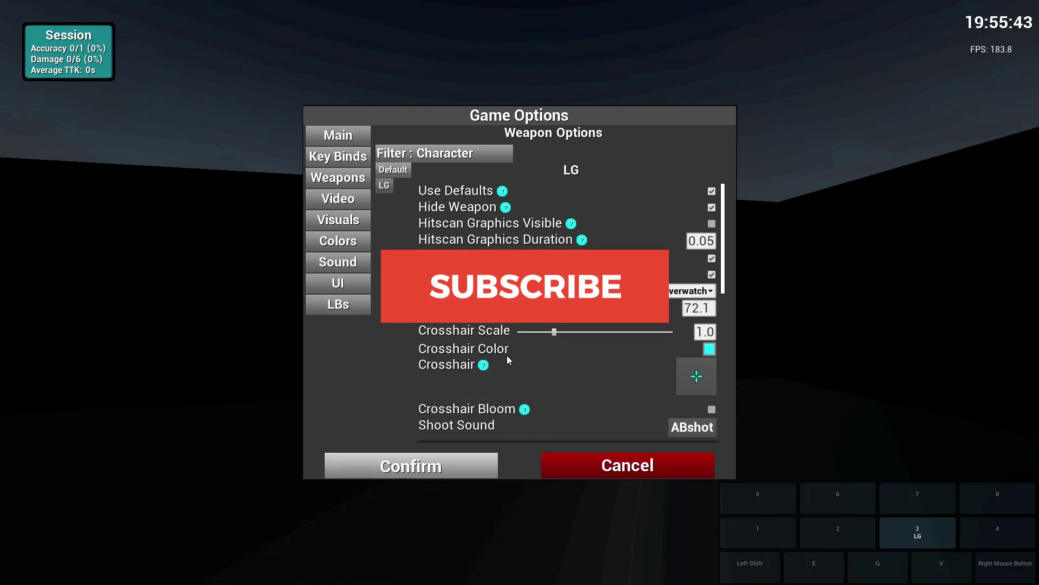
key(Escape)
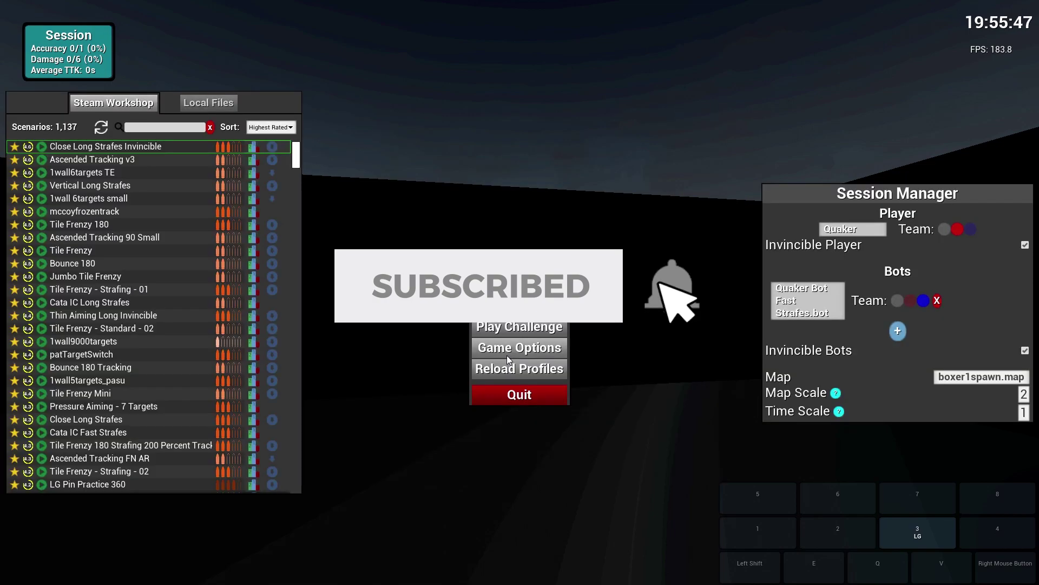